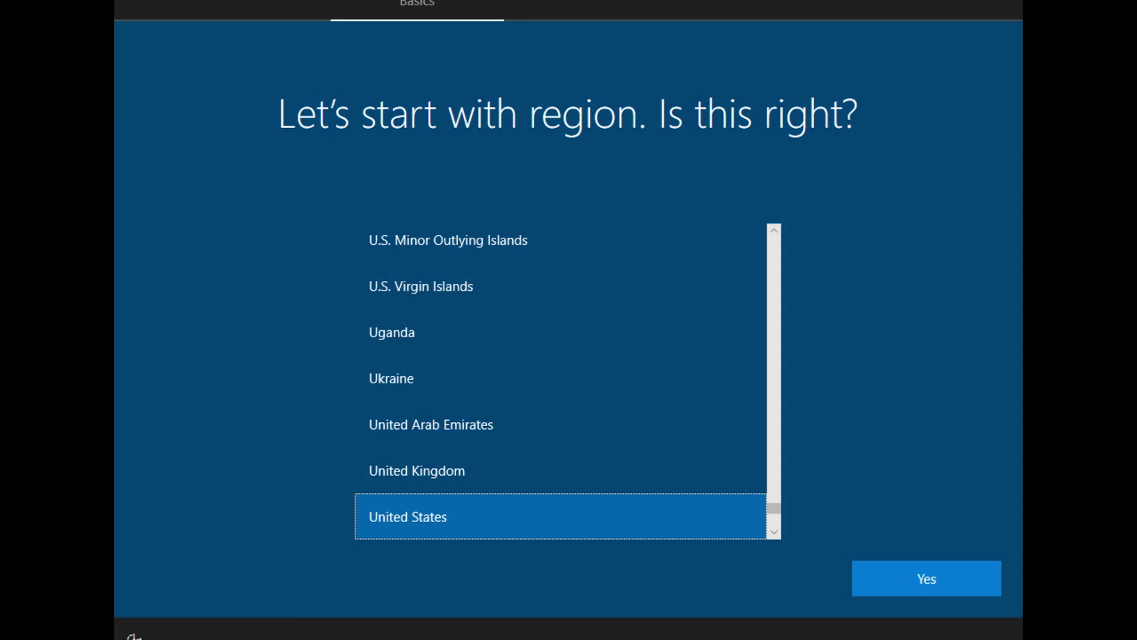
# Keep United States as the region and US as the keyboard layout, with no second layout
pyautogui.click(421, 286)
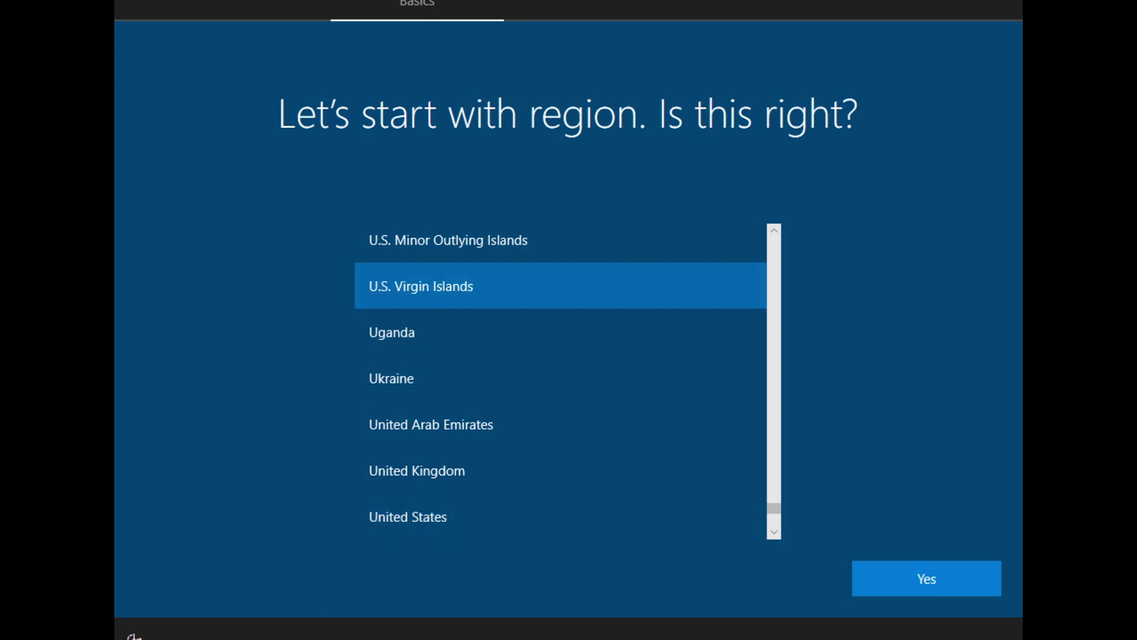
pyautogui.click(408, 517)
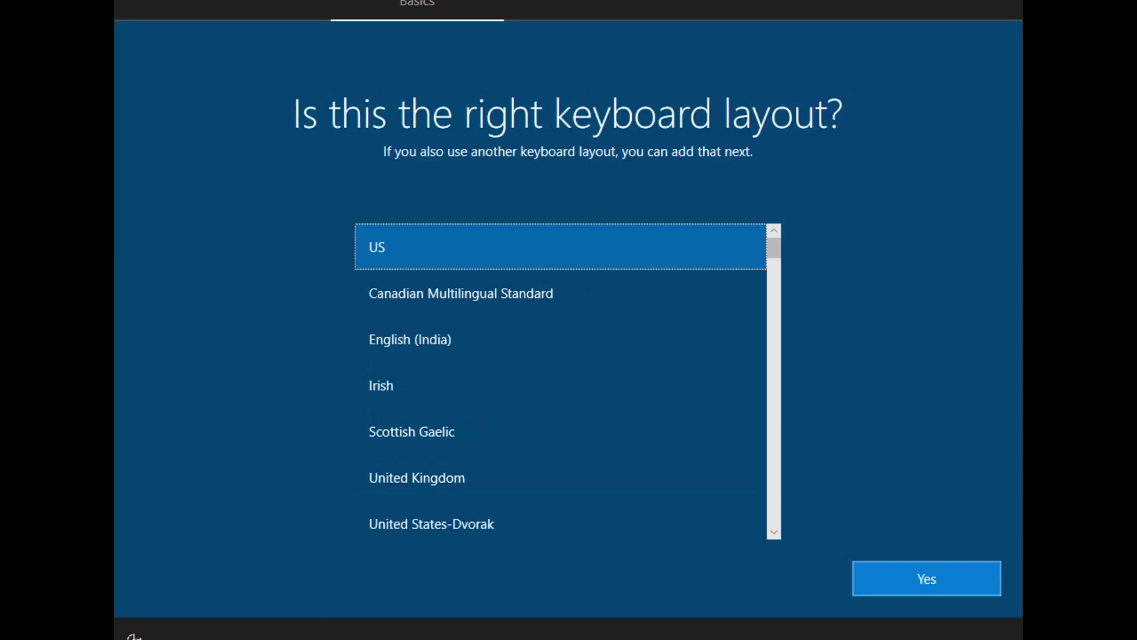
pyautogui.press('Return')
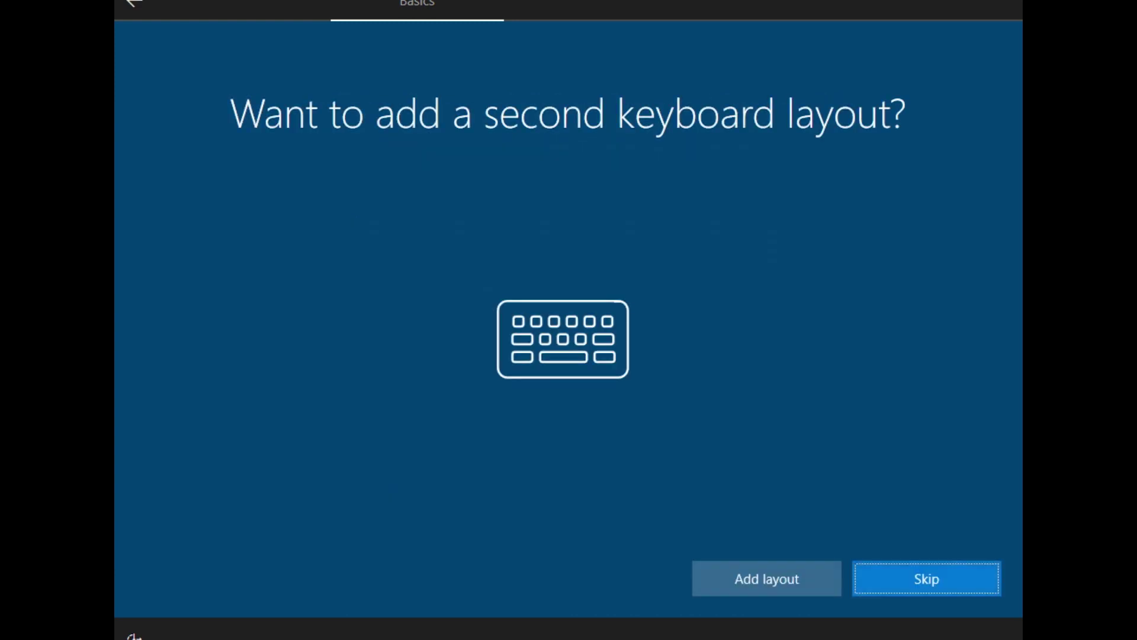
pyautogui.press('Return')
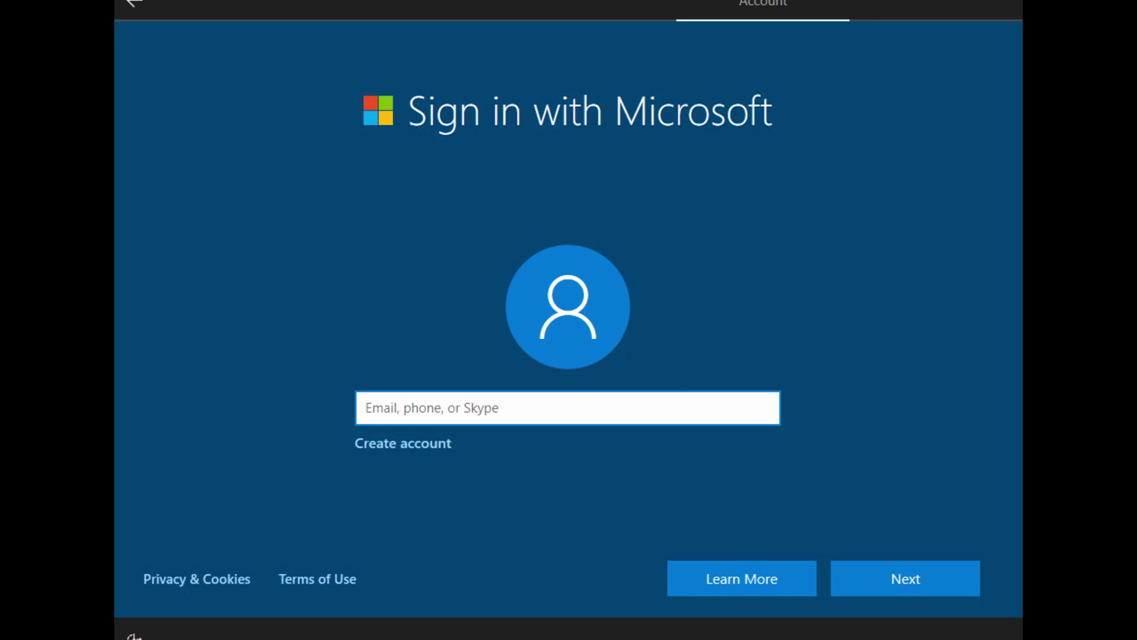
# View the Learn More page on Microsoft account sign-in, then return without signing in
pyautogui.hotkey('shift', 'Tab')
pyautogui.hotkey('shift', 'Tab')
pyautogui.hotkey('shift', 'Tab')
pyautogui.press('Tab')
pyautogui.press('Tab')
pyautogui.press('Tab')
pyautogui.press('Return')
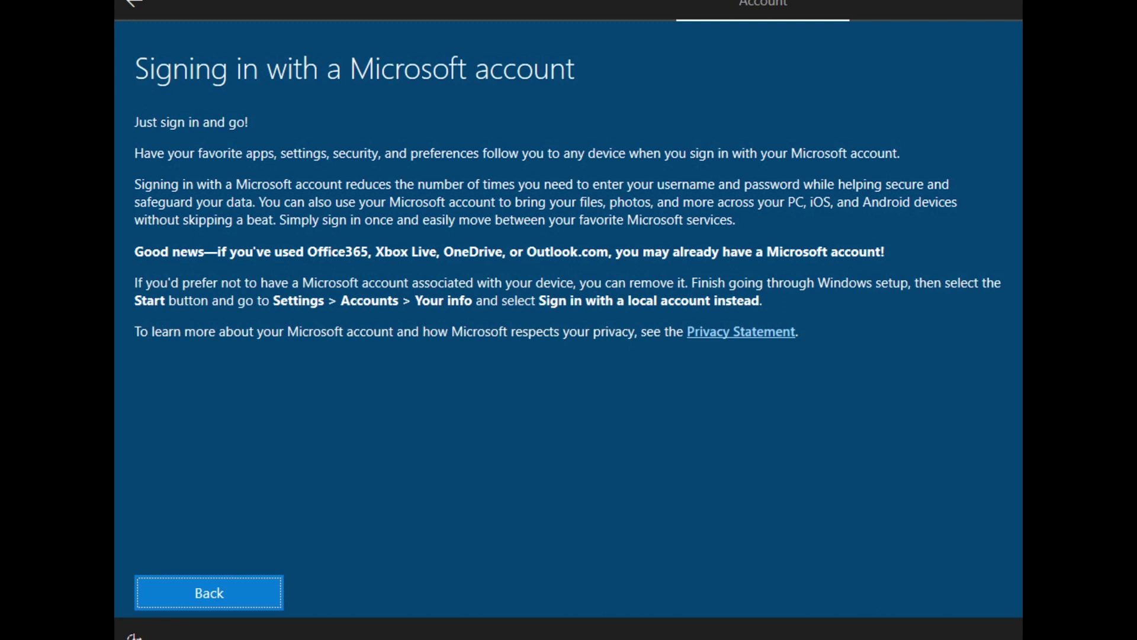
pyautogui.press('Return')
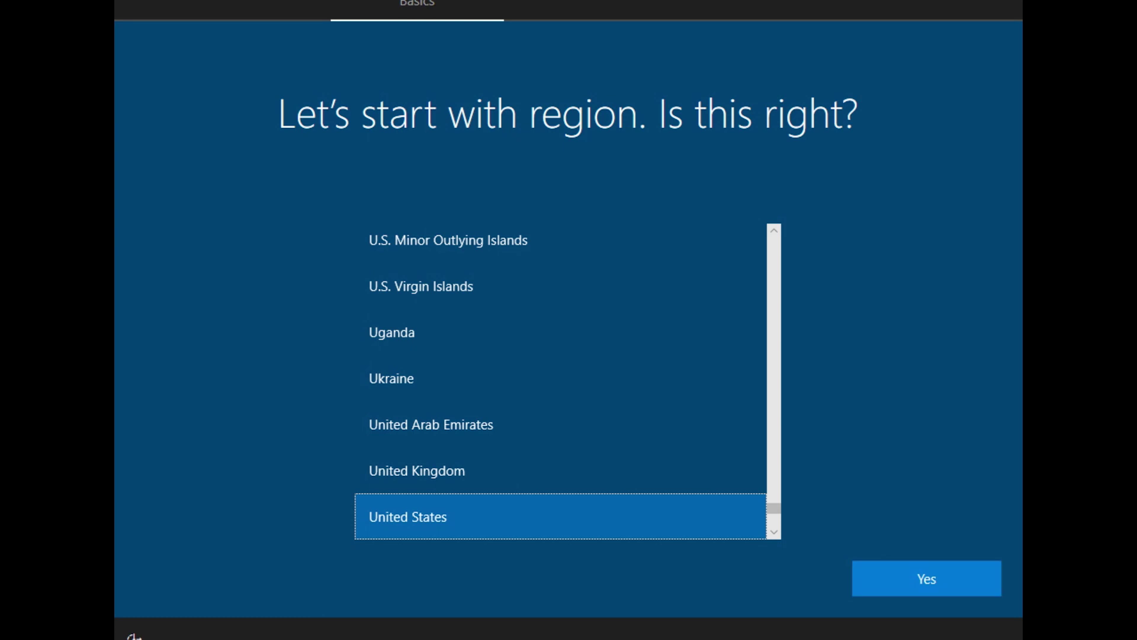
# Reconfirm United States as the region and the US keyboard layout, skipping a second layout
pyautogui.click(927, 578)
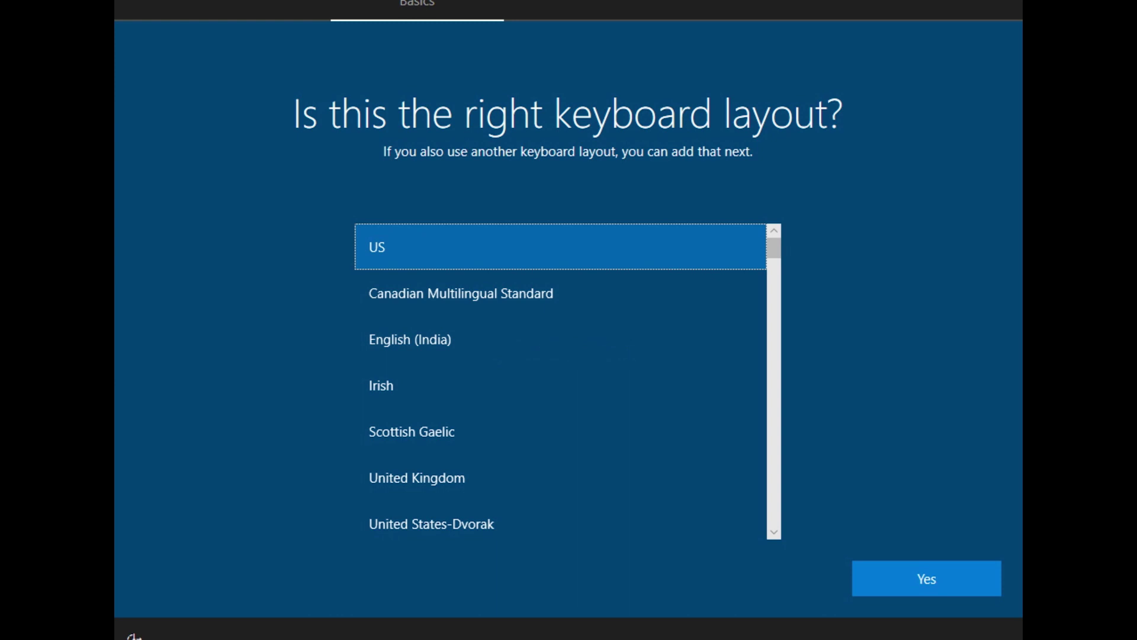
pyautogui.press('Return')
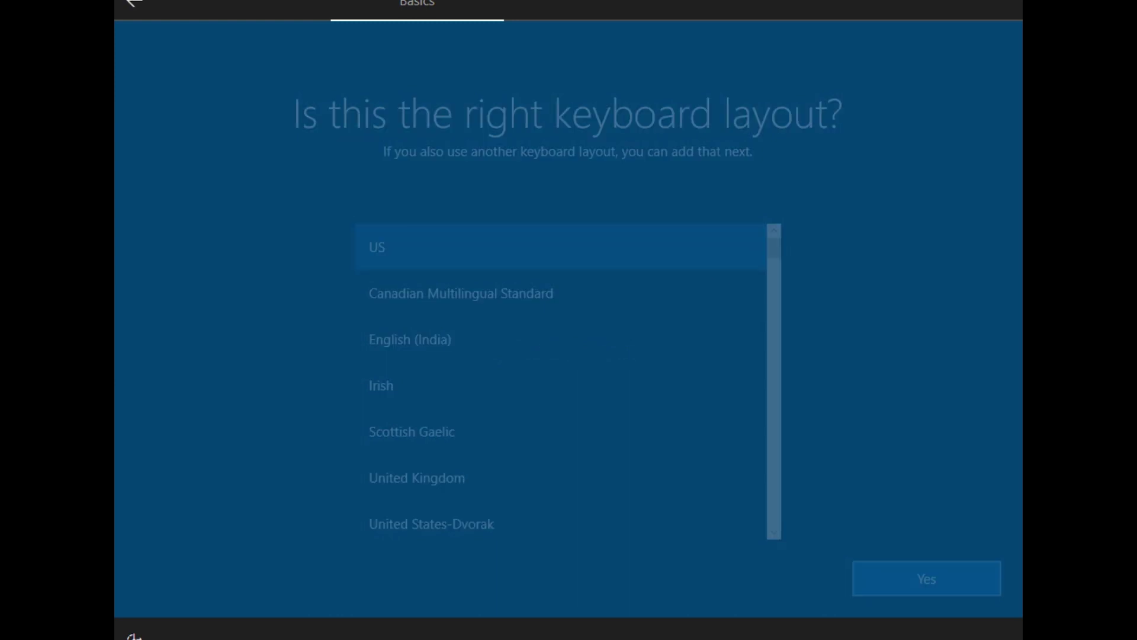
pyautogui.press('Return')
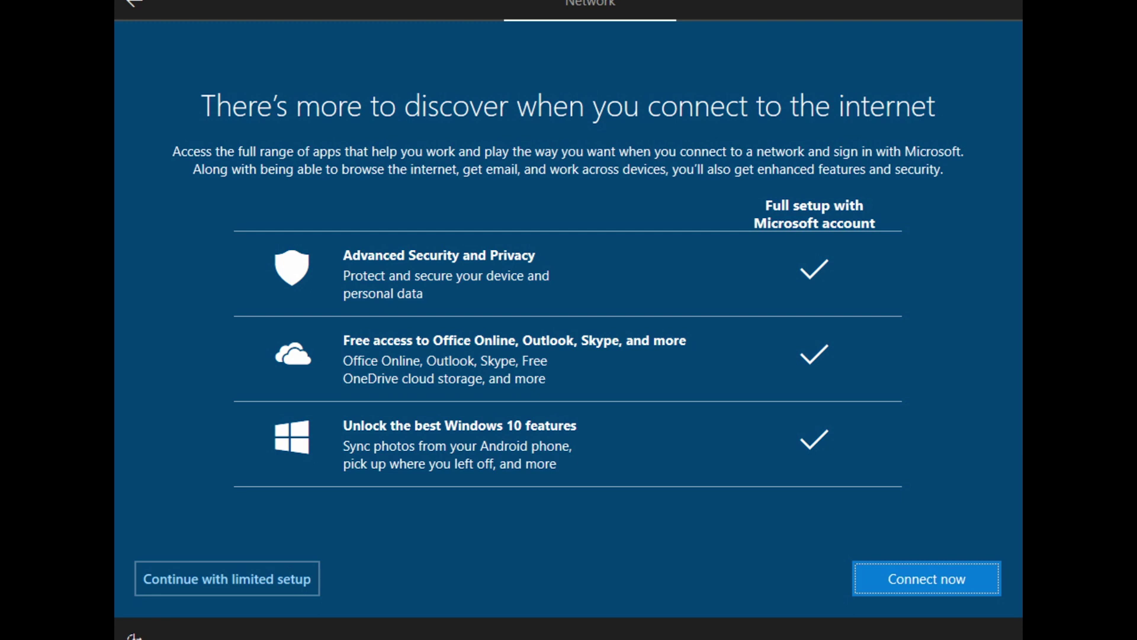
# Choose Continue with limited setup instead of connecting to the internet
pyautogui.press('Return')
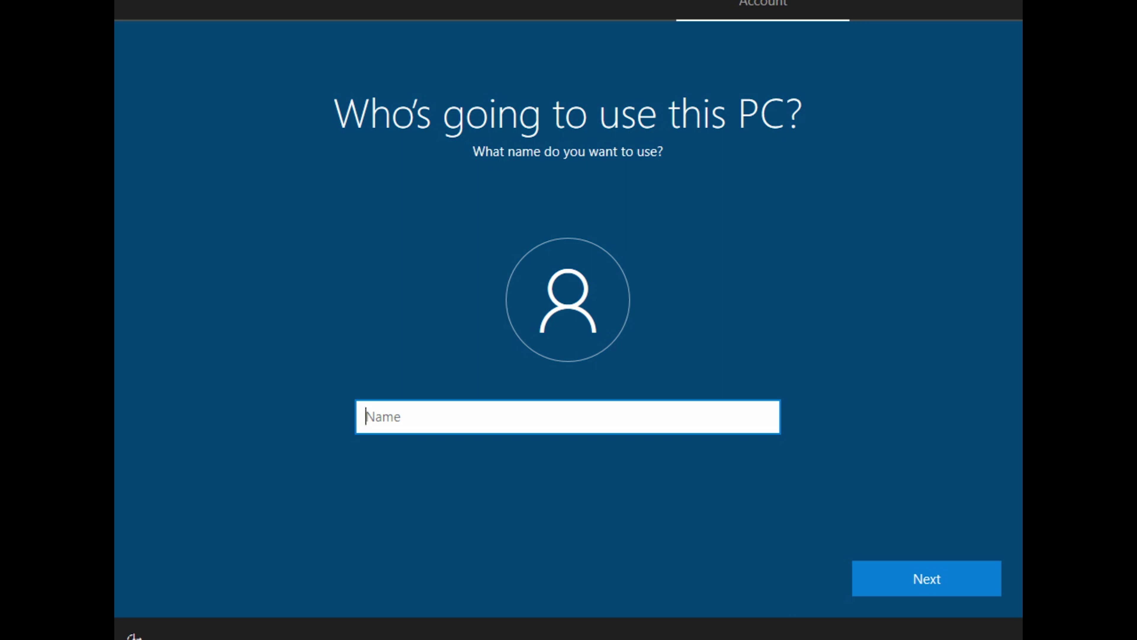
# Enter jjtech as the account name, correcting the earlier mistyped text, and submit it
pyautogui.write('john')
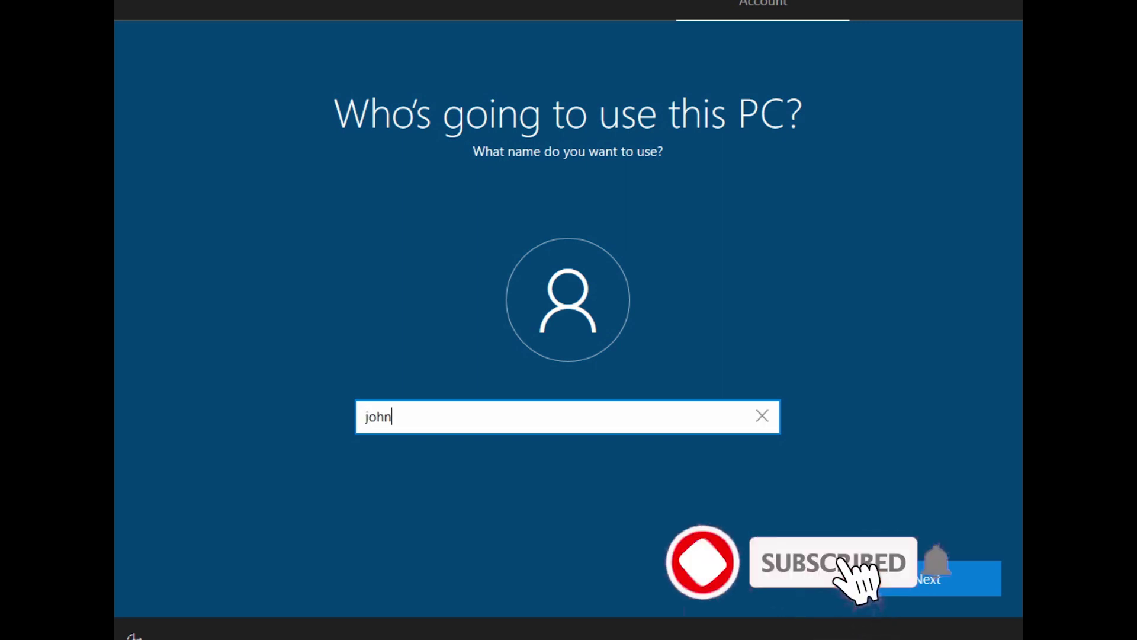
pyautogui.write('jose')
pyautogui.press('BackSpace')
pyautogui.press('BackSpace')
pyautogui.press('BackSpace')
pyautogui.press('BackSpace')
pyautogui.press('BackSpace')
pyautogui.press('BackSpace')
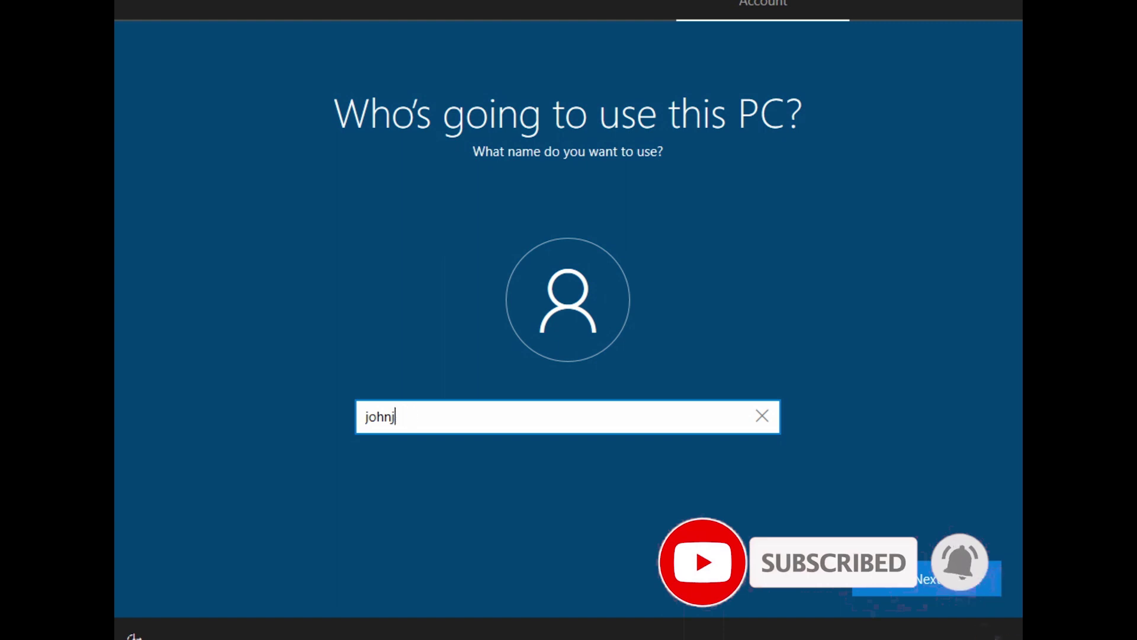
pyautogui.press('BackSpace')
pyautogui.press('BackSpace')
pyautogui.write('jjtech')
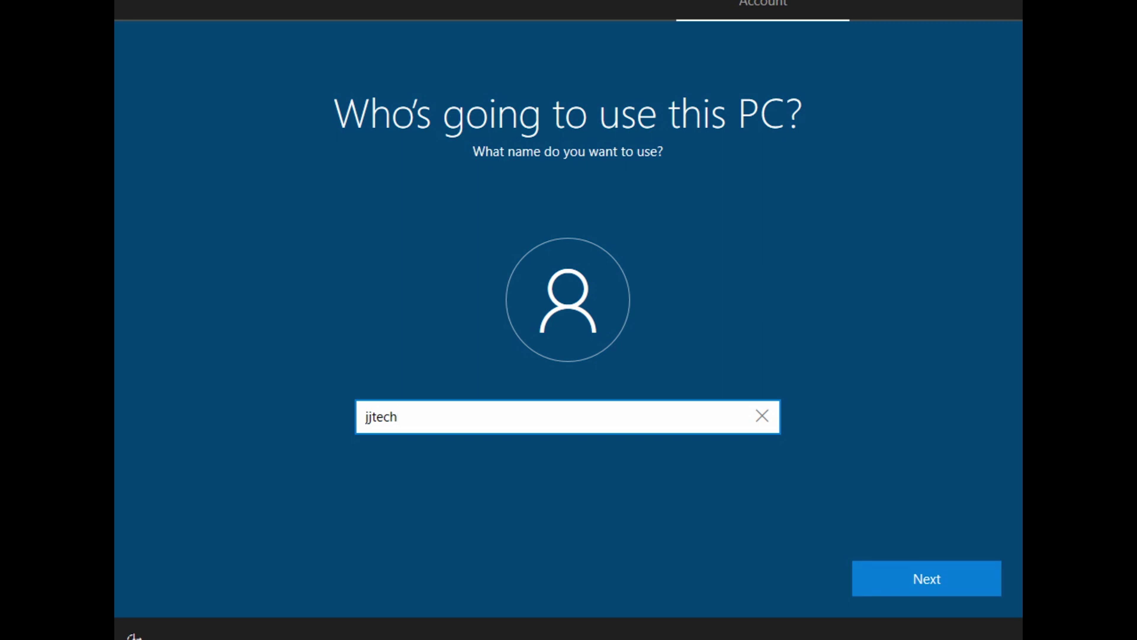
pyautogui.press('Return')
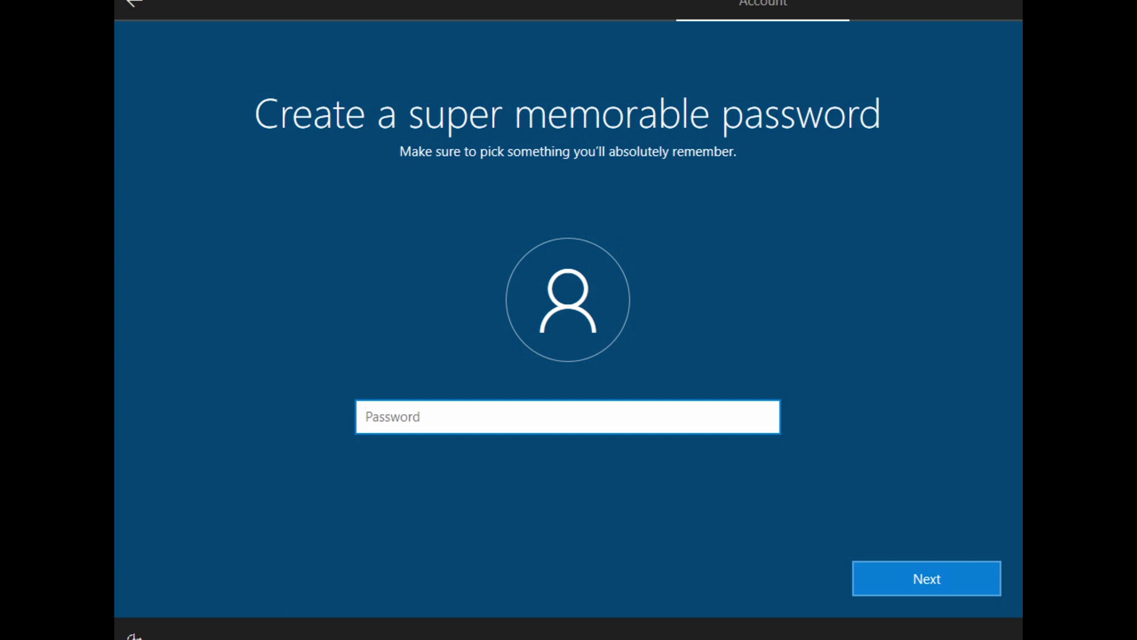
# Leave the password blank and decline sending activity history
pyautogui.press('Return')
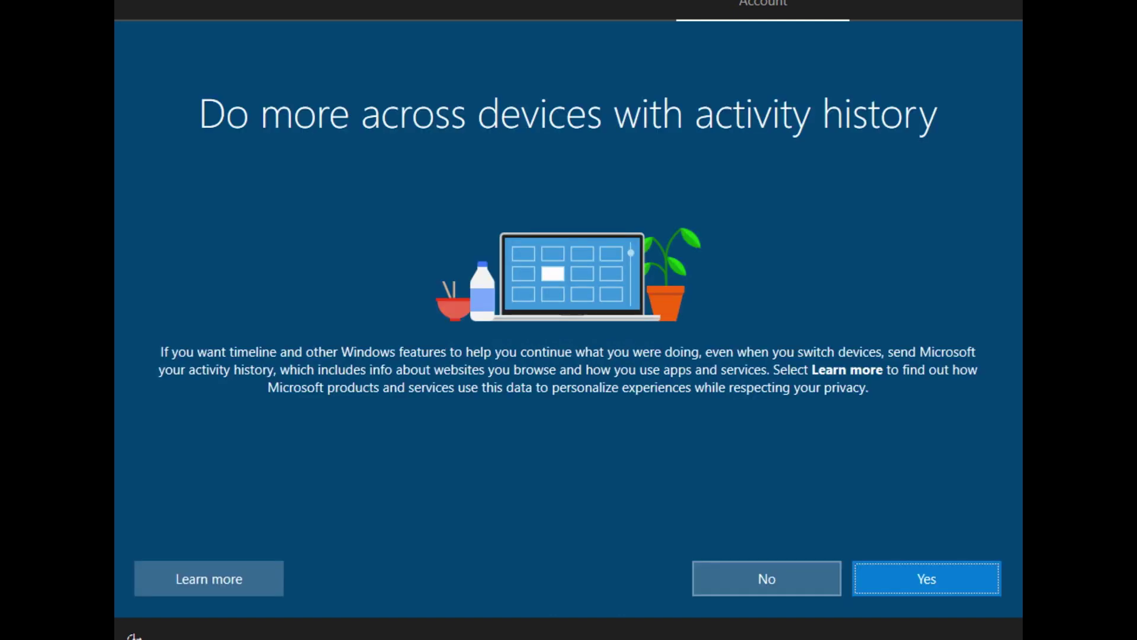
pyautogui.click(766, 578)
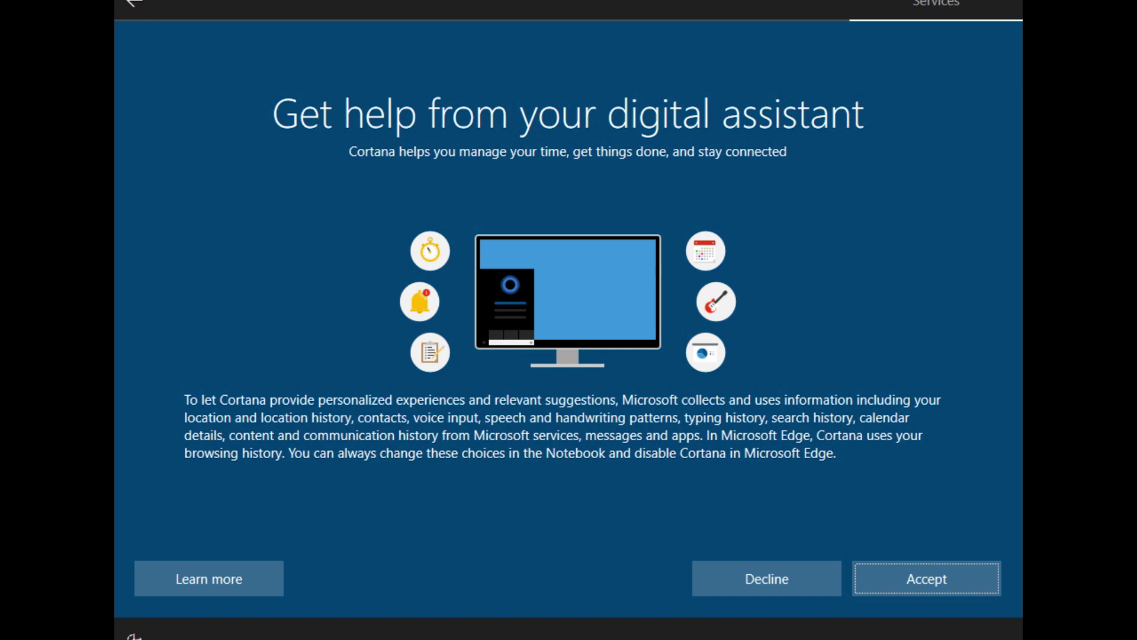
# Decline Cortana and accept the default privacy settings
pyautogui.click(767, 578)
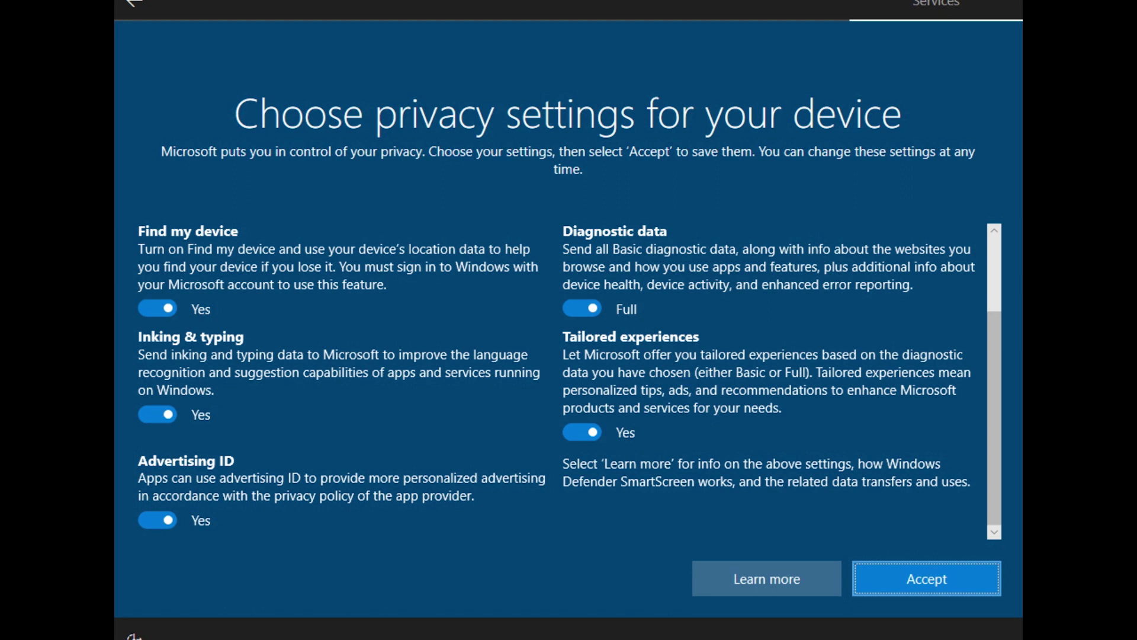
pyautogui.press('Return')
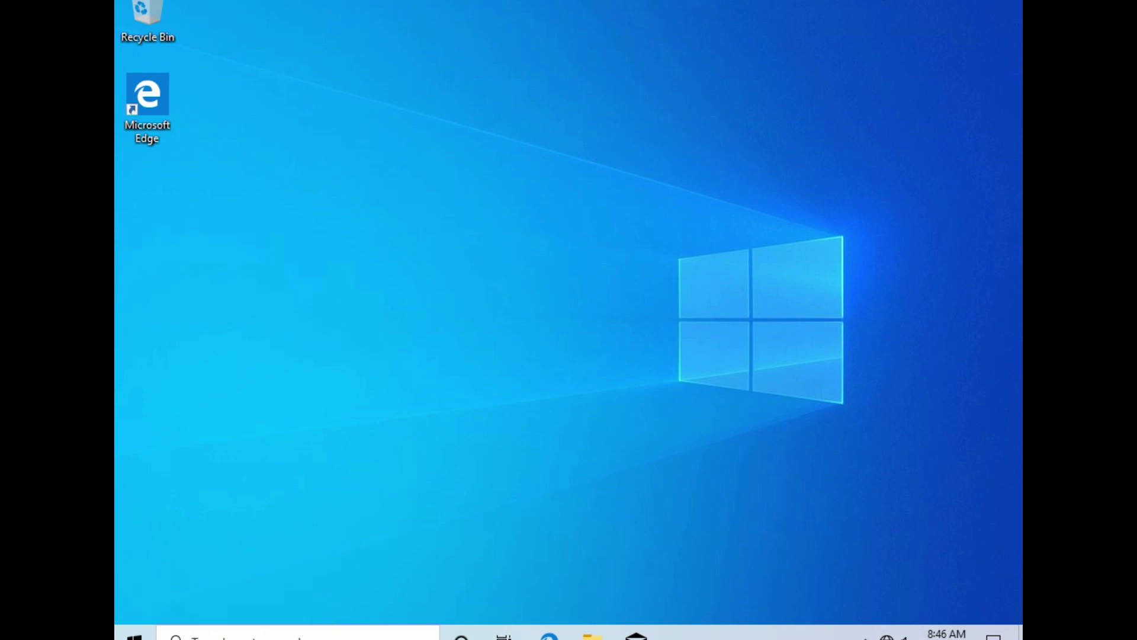
# Open the Start menu to check installed apps, then close it to view network status
pyautogui.press('super')
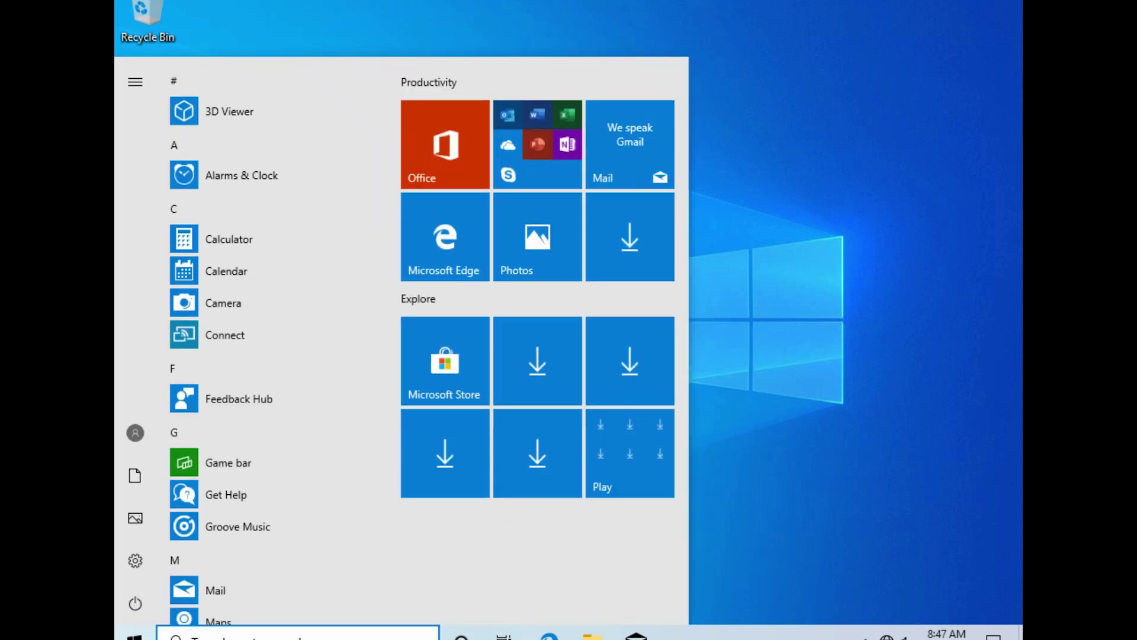
pyautogui.press('super')
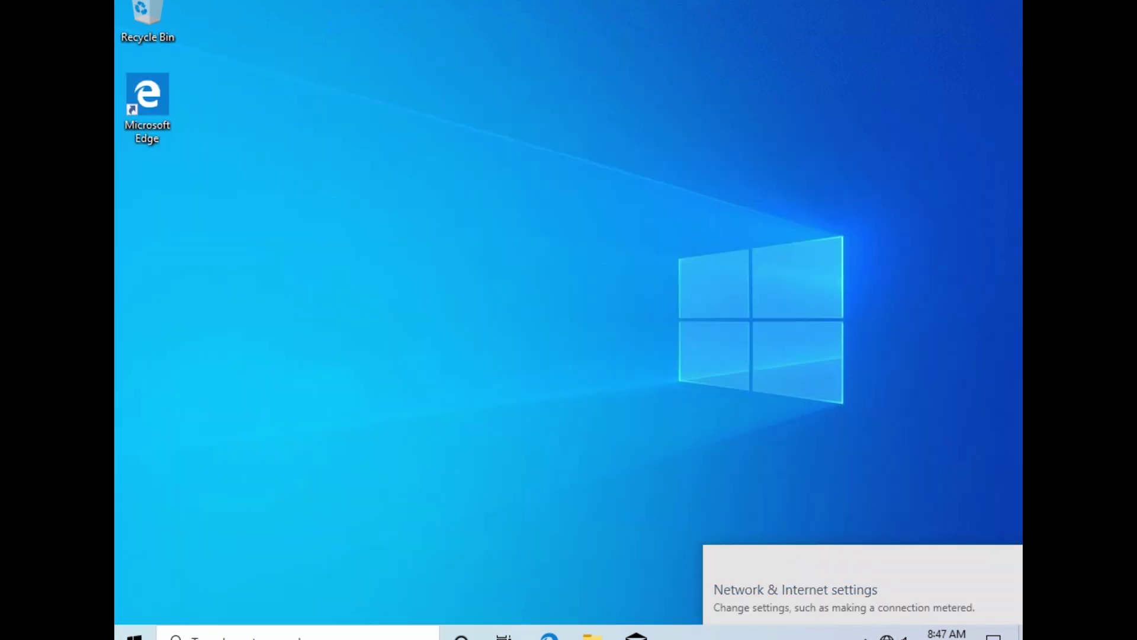